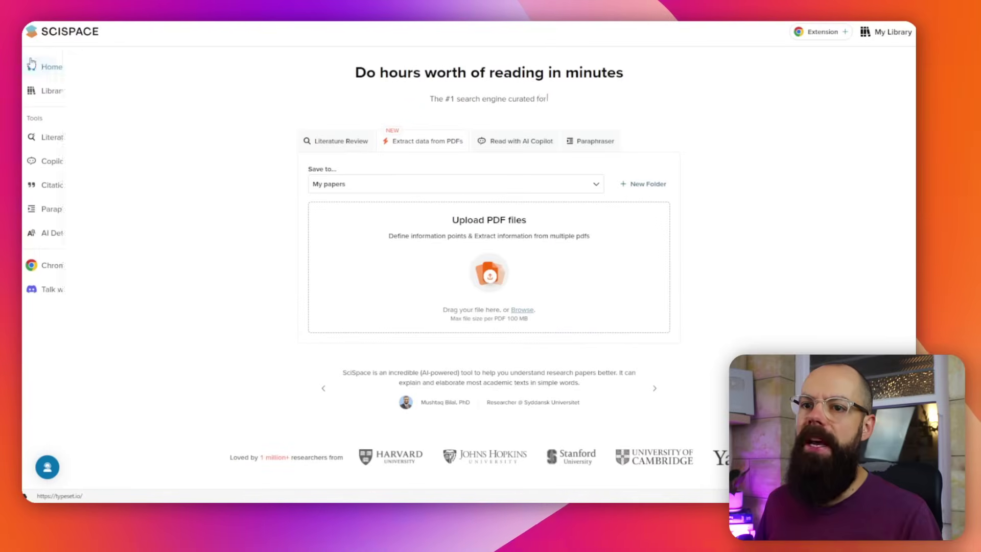
Go to the SciSpace home page and bring up the 'Extract data from PDFs' upload panel
click(39, 70)
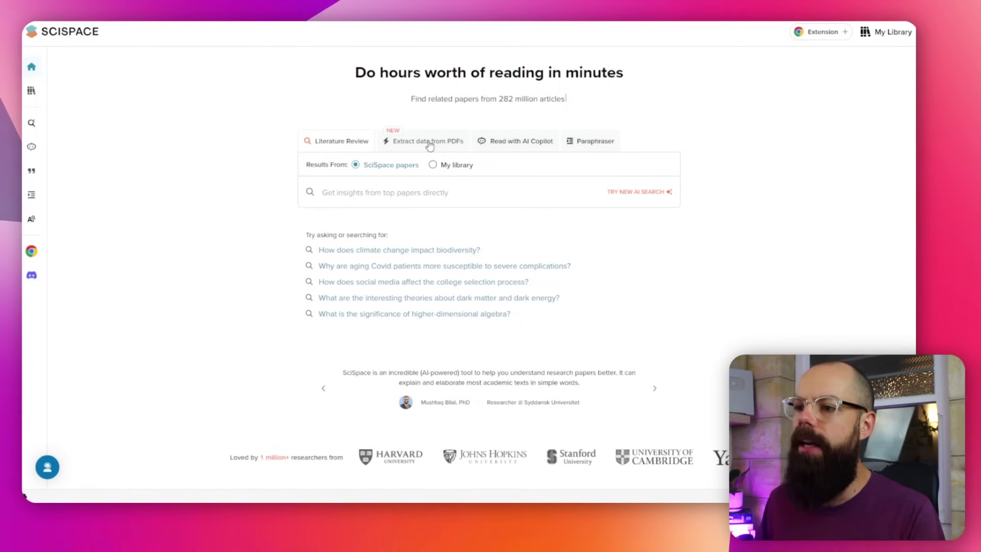
click(419, 146)
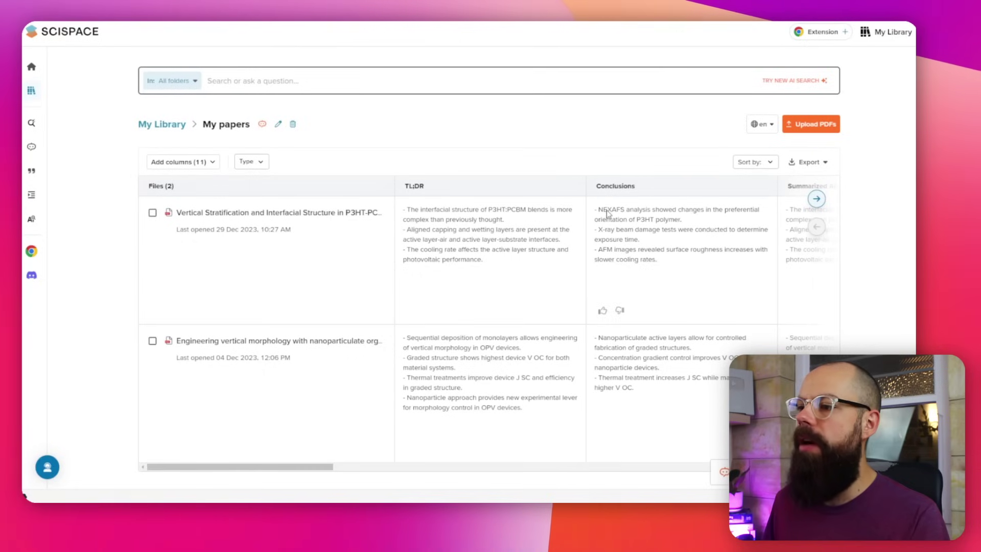
Scroll the My papers table to view both papers' TL;DR and Conclusions columns
mouse_move(330, 466)
mouse_down()
mouse_move(385, 470)
mouse_move(322, 471)
mouse_up()
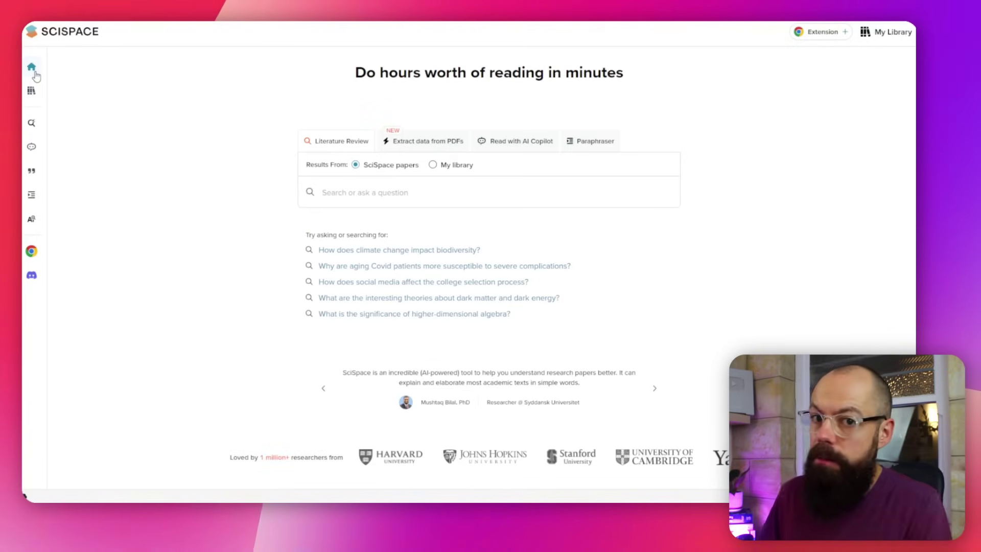
Open Sex tips.pdf in the Copilot reader and select the introduction's first paragraph
click(508, 144)
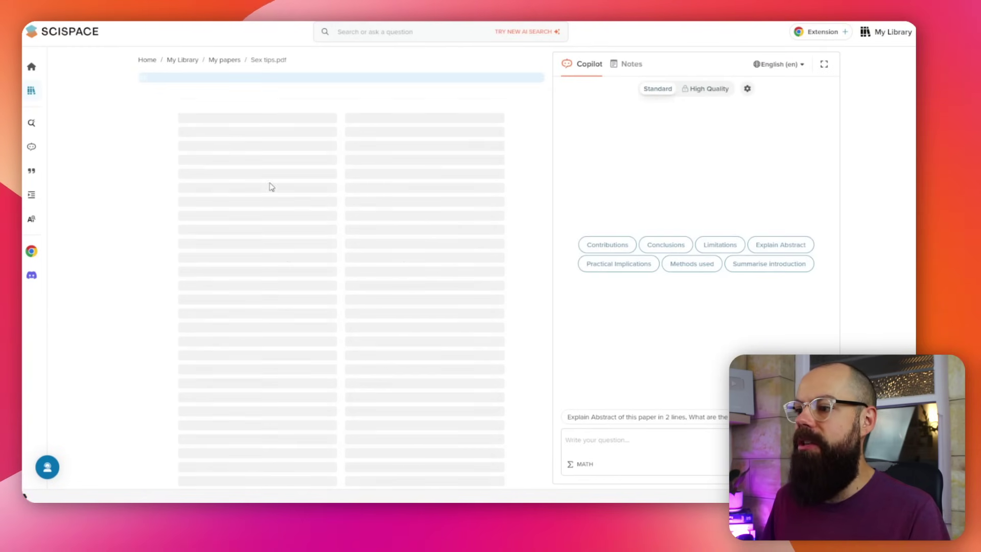
scroll(281, 214, down, 5)
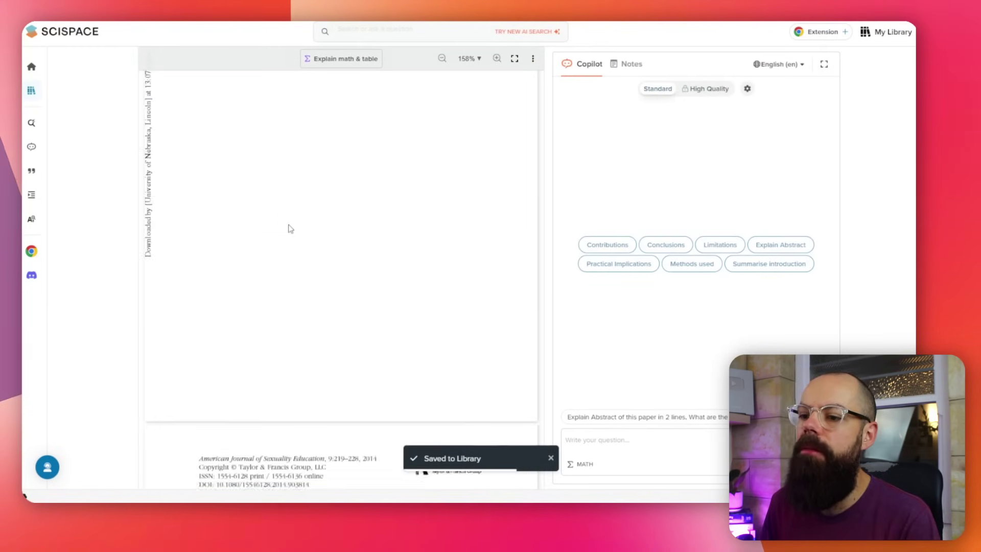
scroll(290, 228, down, 8)
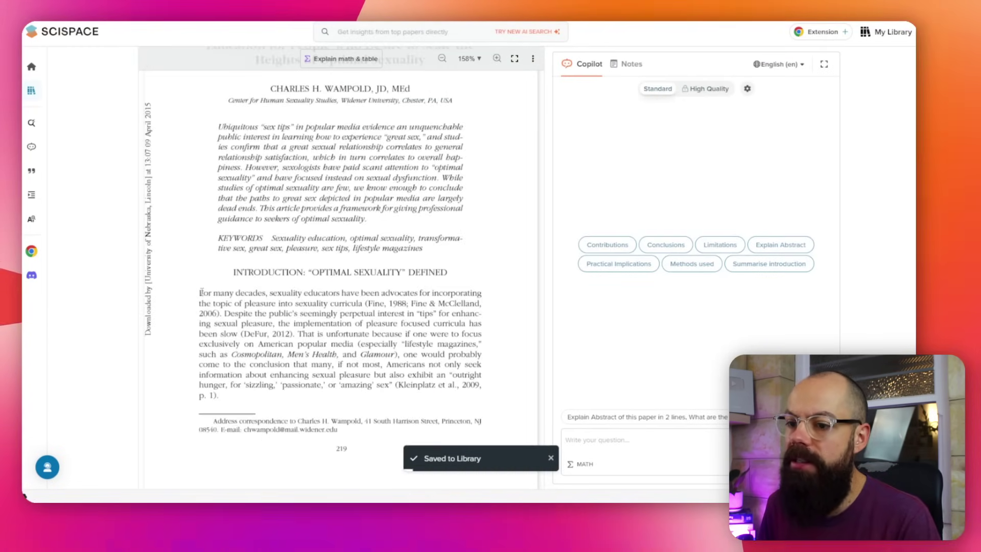
drag(201, 292, 485, 396)
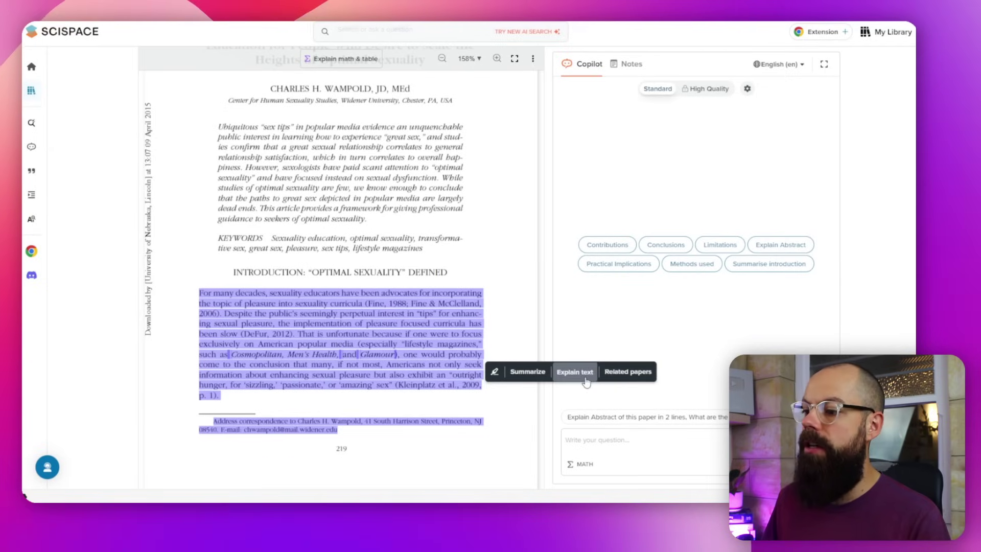
Get Copilot's sectioned explanation of the introduction paragraph, including Advocacy, and check the Notes
click(586, 382)
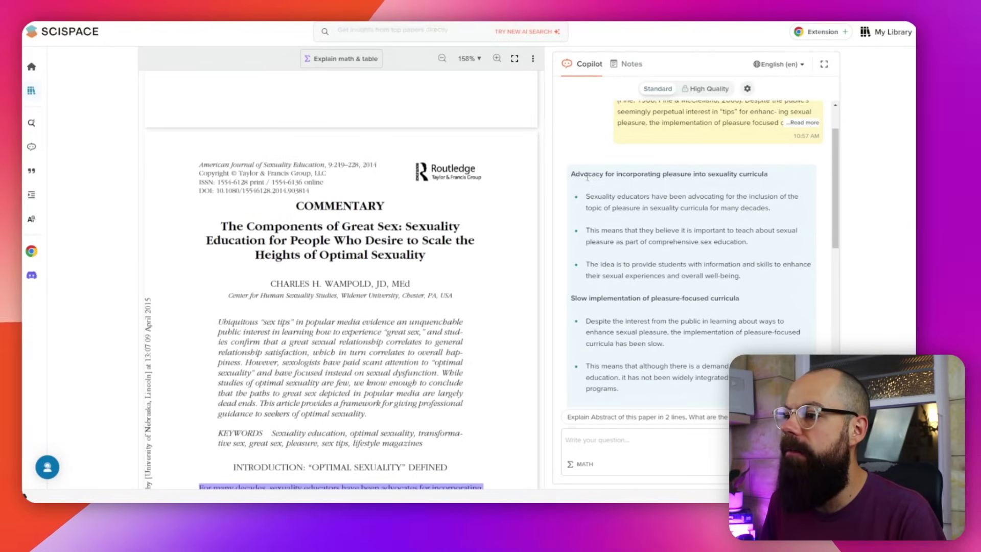
drag(587, 174, 735, 174)
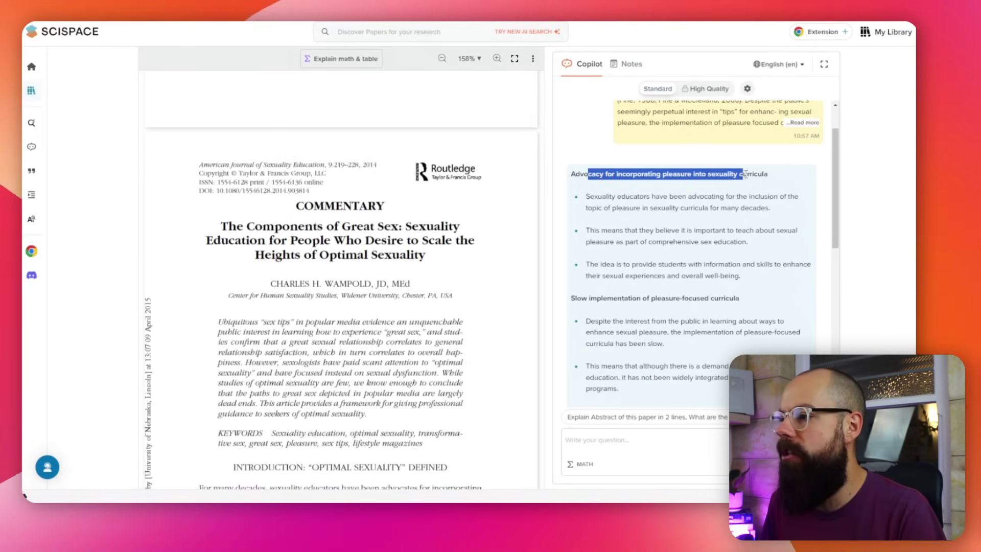
scroll(651, 229, down, 8)
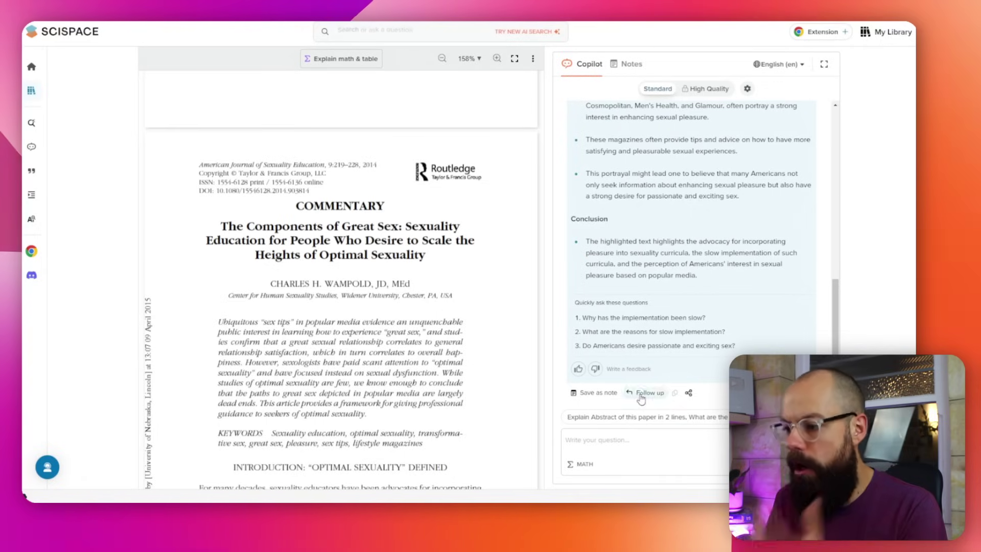
scroll(641, 204, up, 4)
click(630, 65)
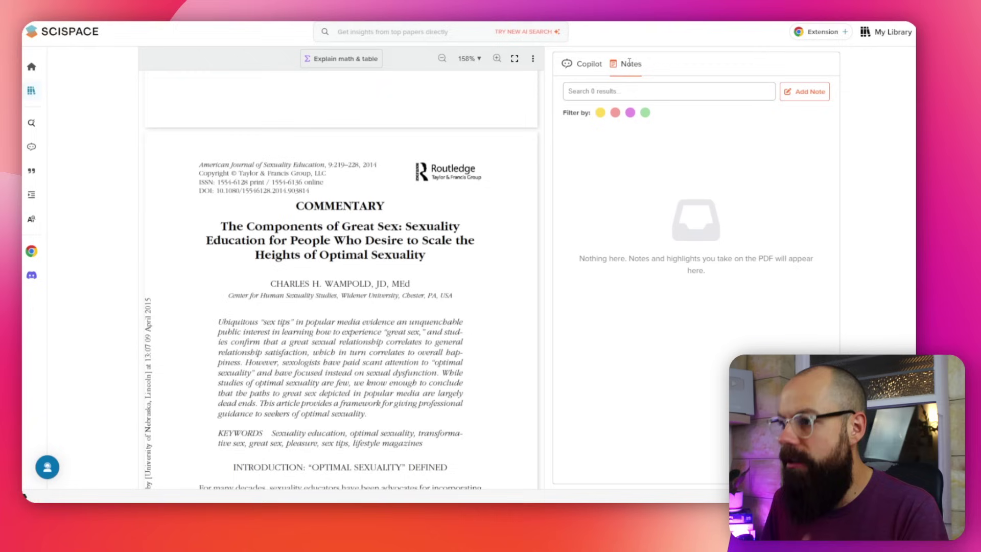
click(602, 65)
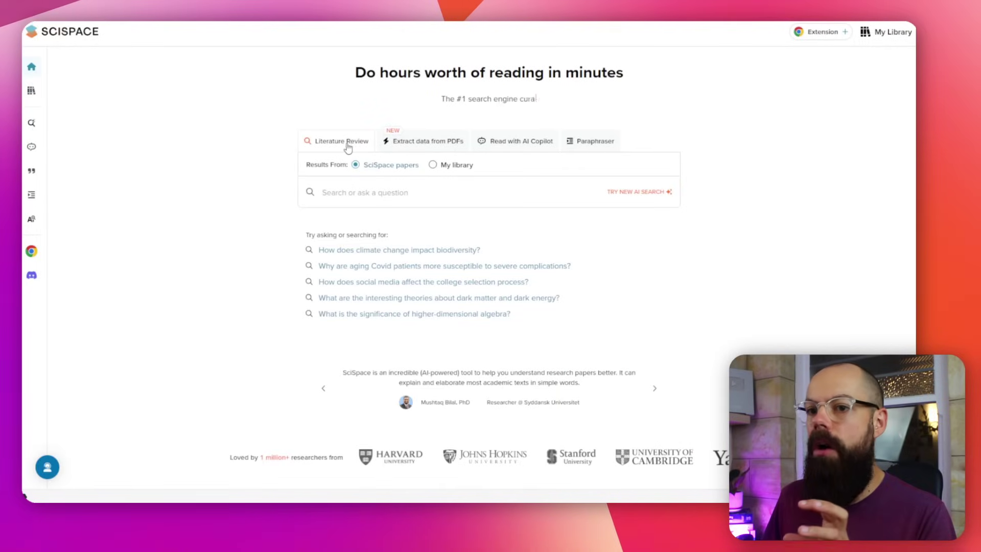
Confirm Sex tips.pdf is listed in the library, then start a Copilot PDF upload from Home
click(31, 92)
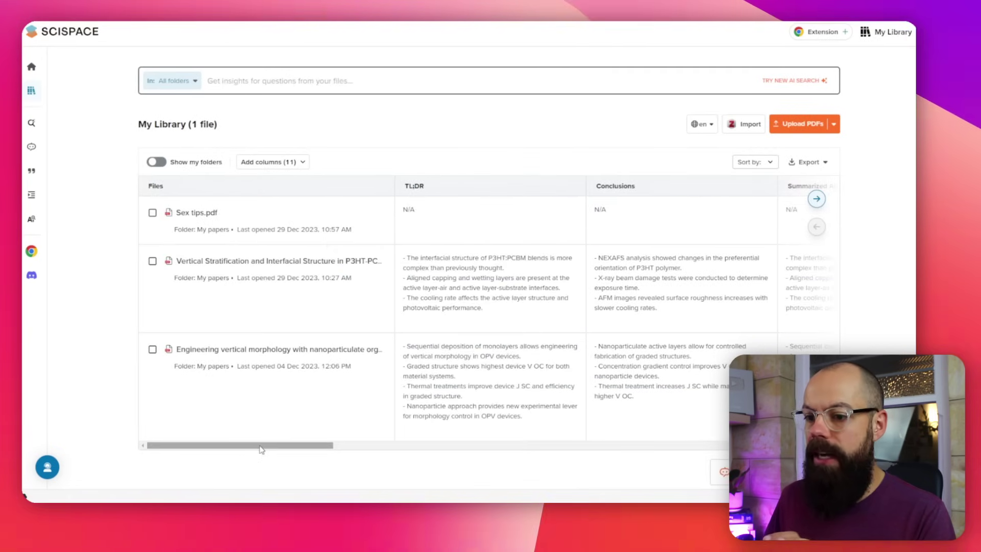
drag(260, 446, 493, 436)
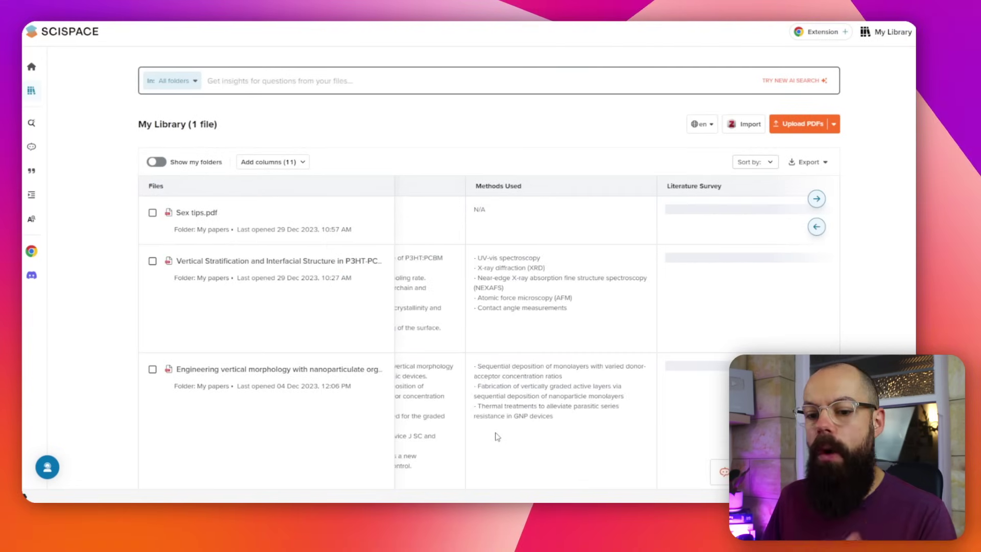
scroll(297, 456, left, 5)
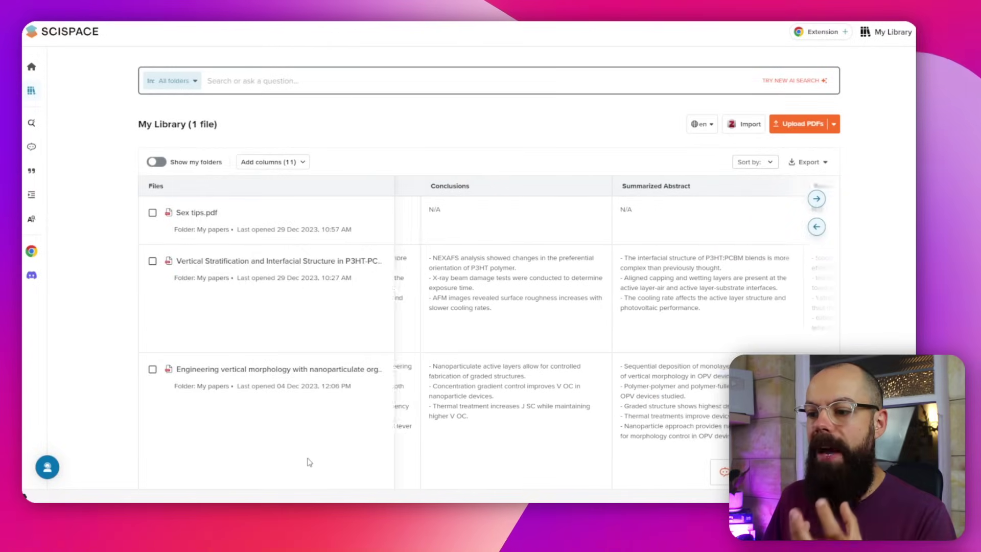
scroll(309, 463, right, 2)
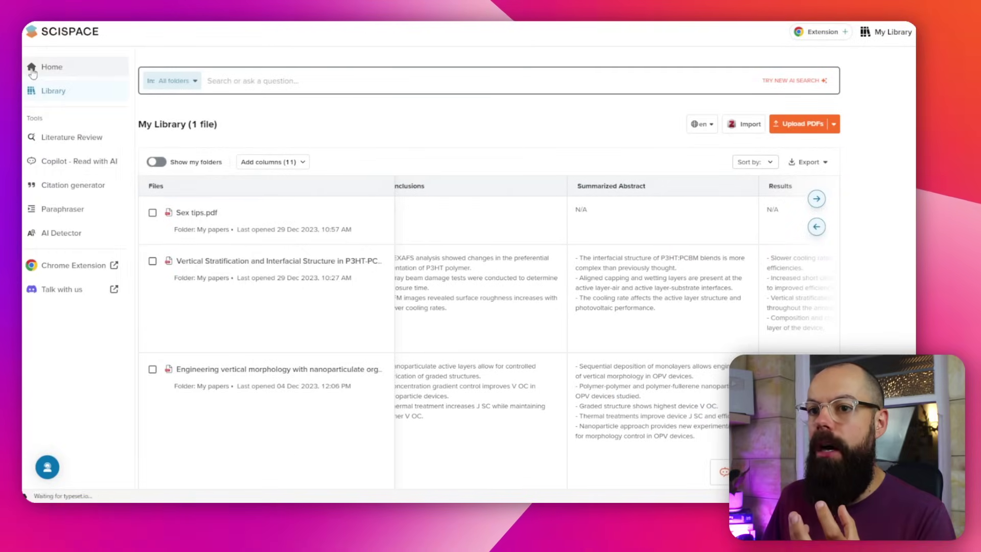
click(31, 66)
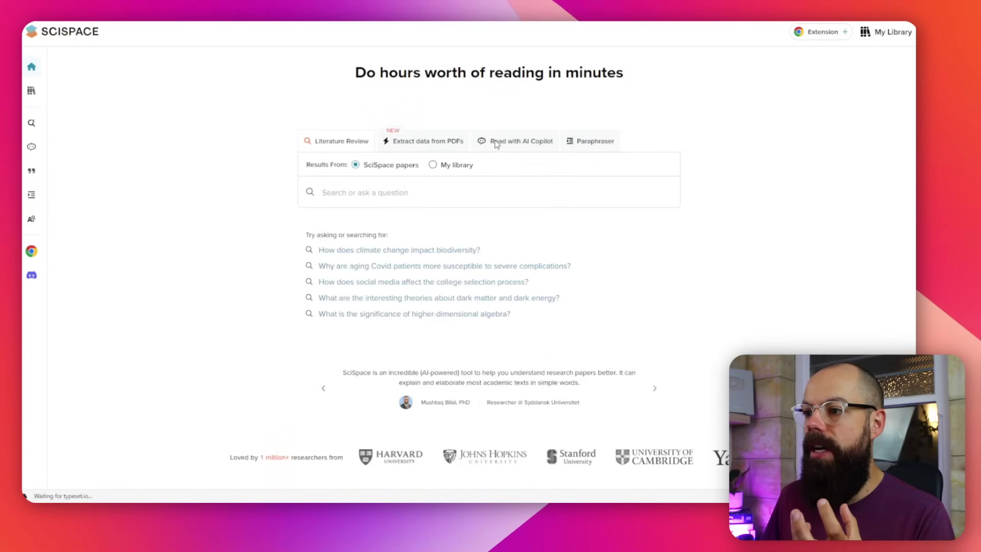
click(496, 143)
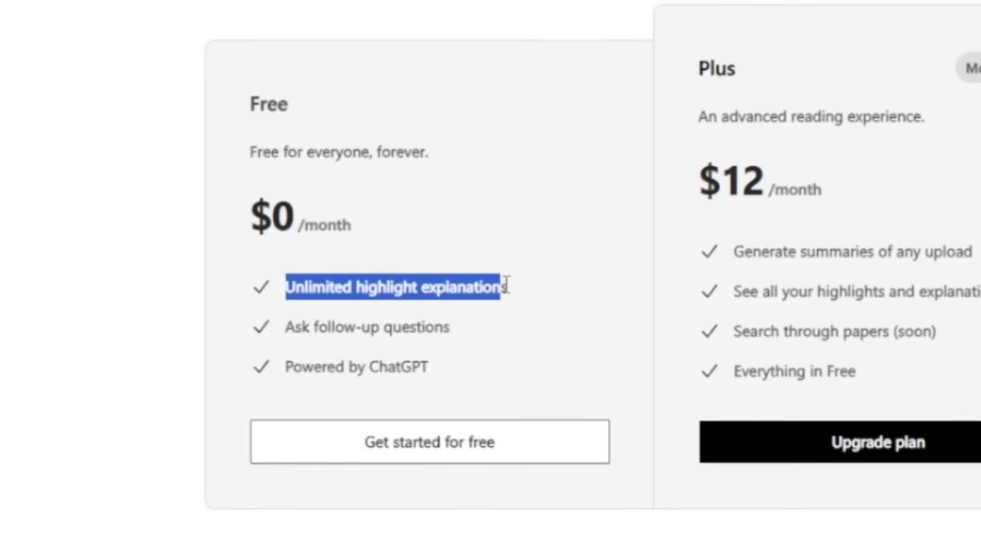
Clear the highlight on the Explainpaper pricing text
click(300, 327)
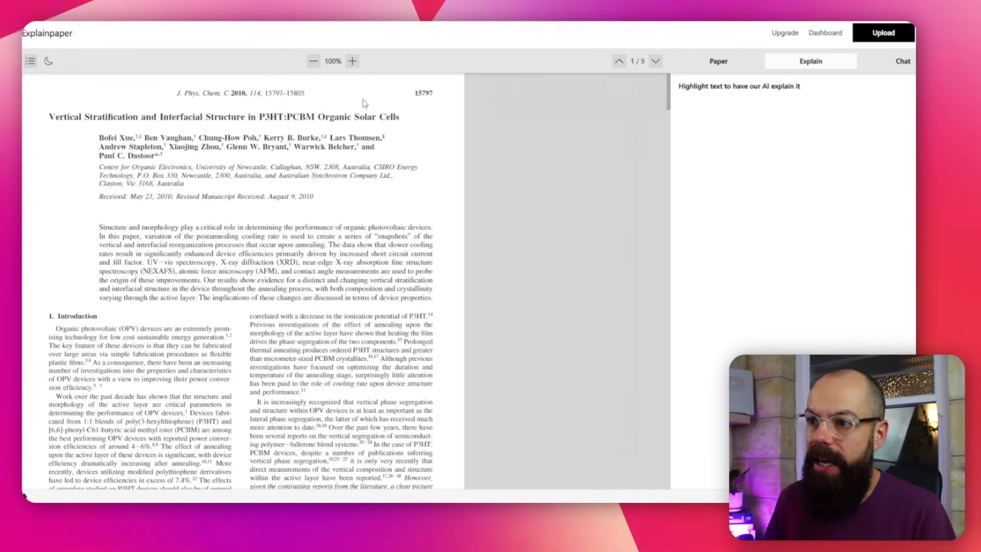
Enlarge the paper page and highlight the whole abstract from its first word
click(352, 62)
click(352, 62)
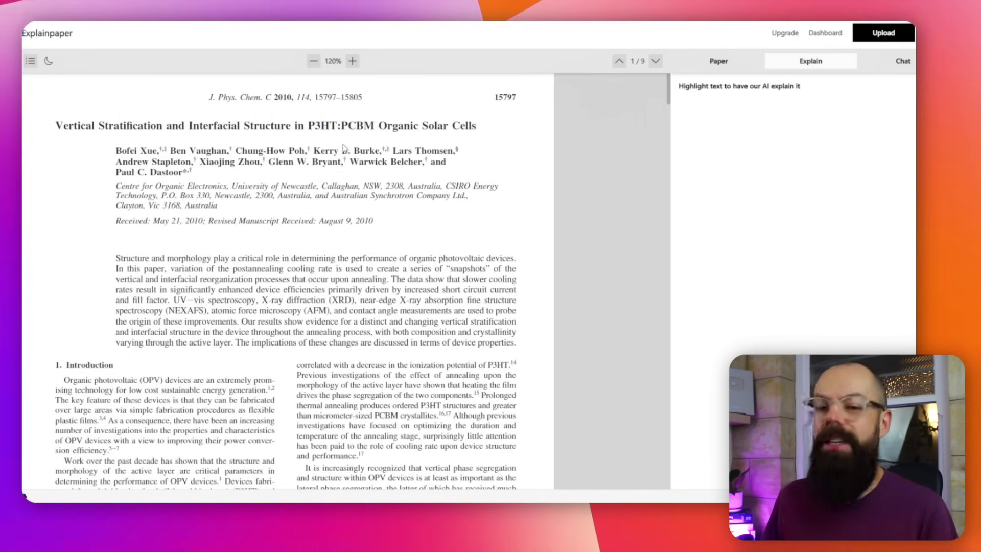
scroll(286, 231, down, 2)
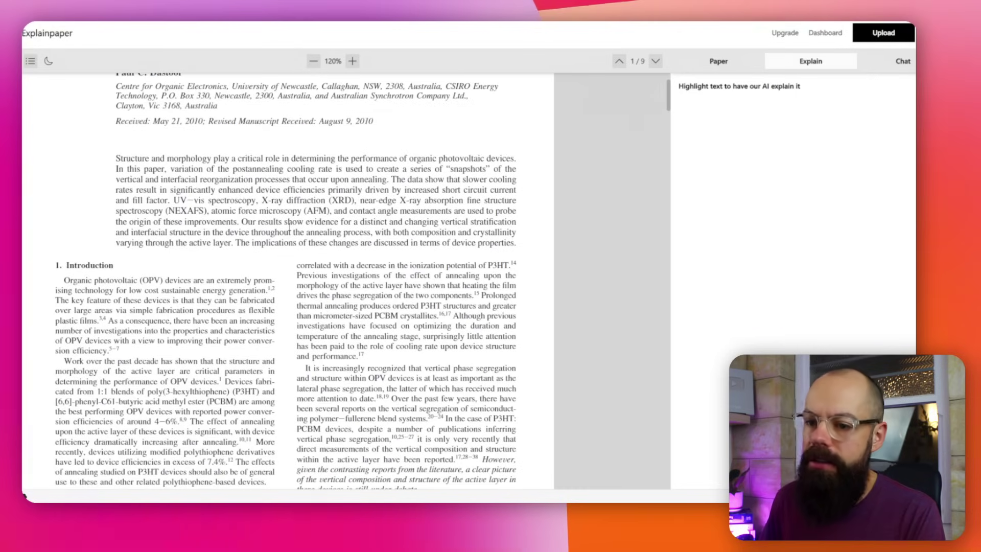
drag(118, 157, 174, 169)
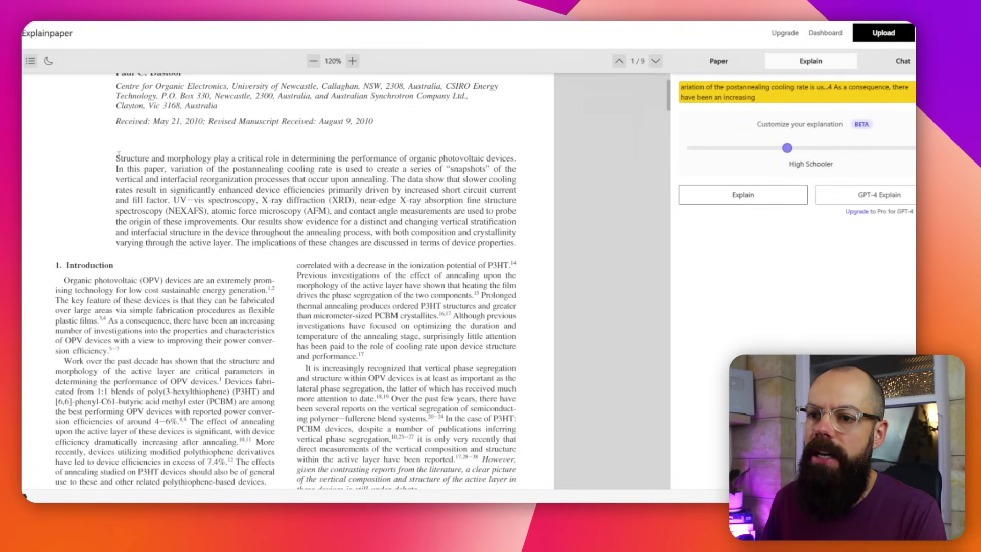
drag(118, 155, 162, 170)
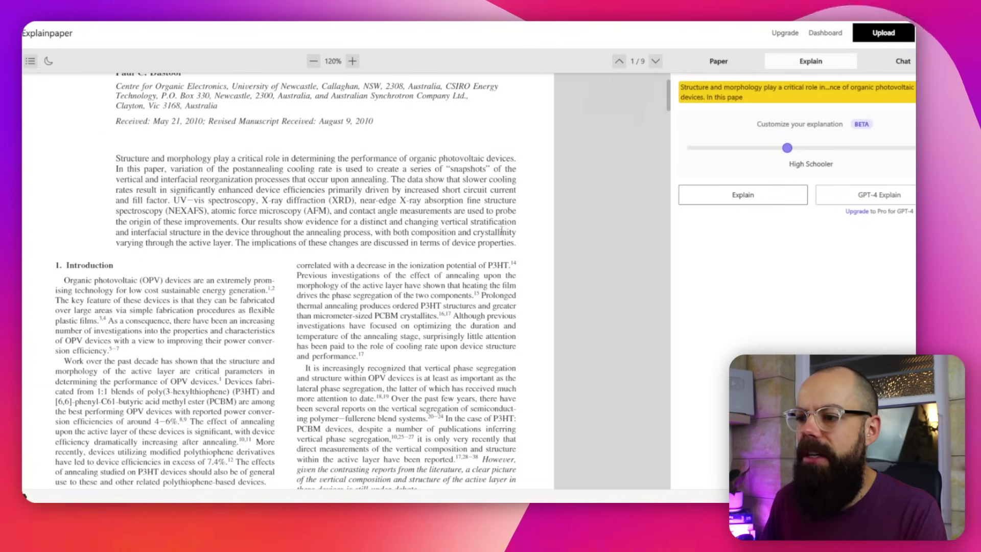
drag(516, 243, 118, 158)
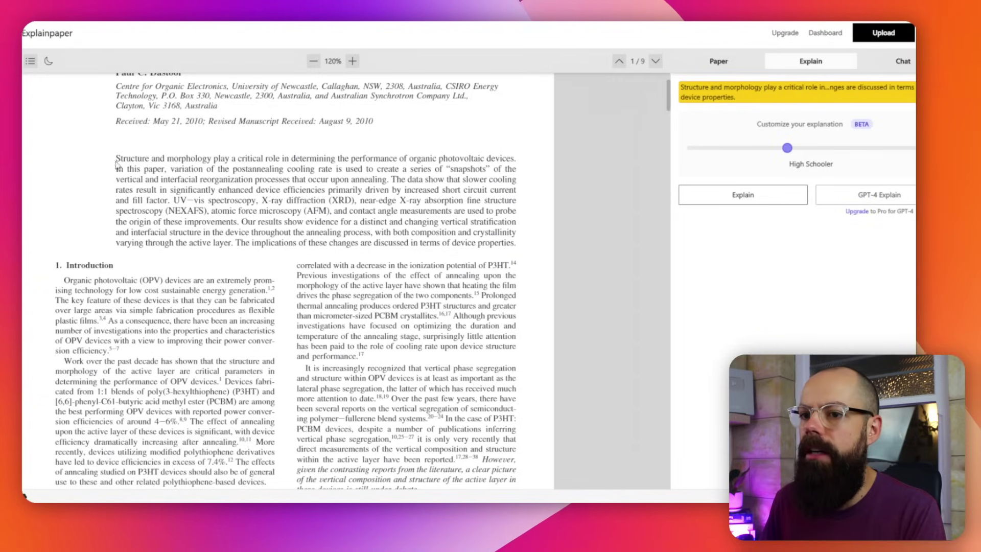
Try the Middle Schooler, 5 y.o. and Undergrad levels, settling on High Schooler
click(740, 148)
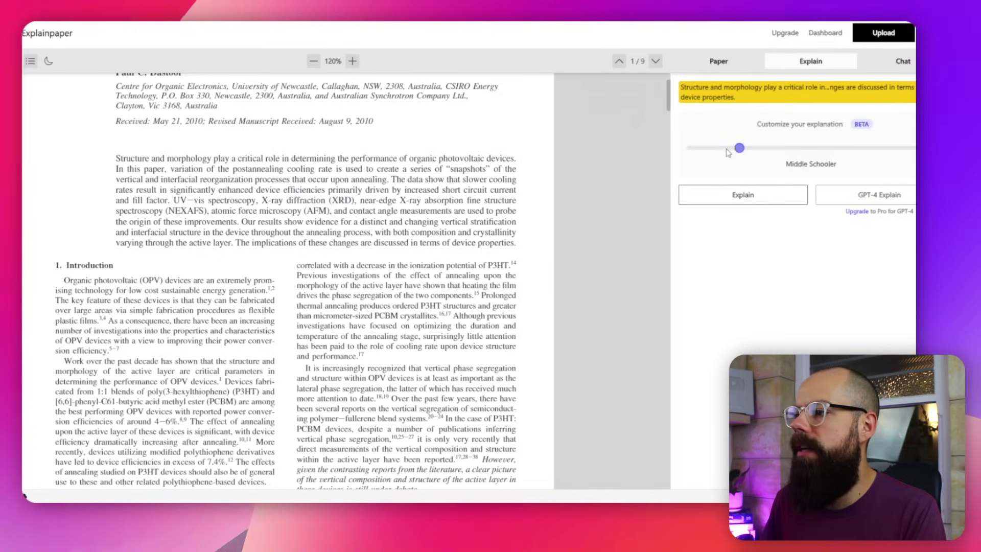
click(692, 148)
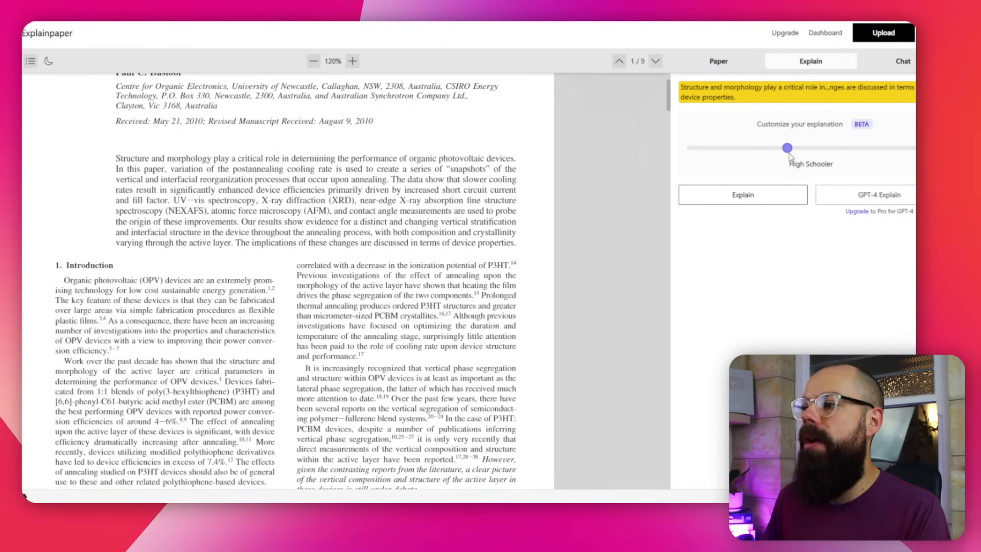
drag(789, 153, 823, 153)
click(787, 148)
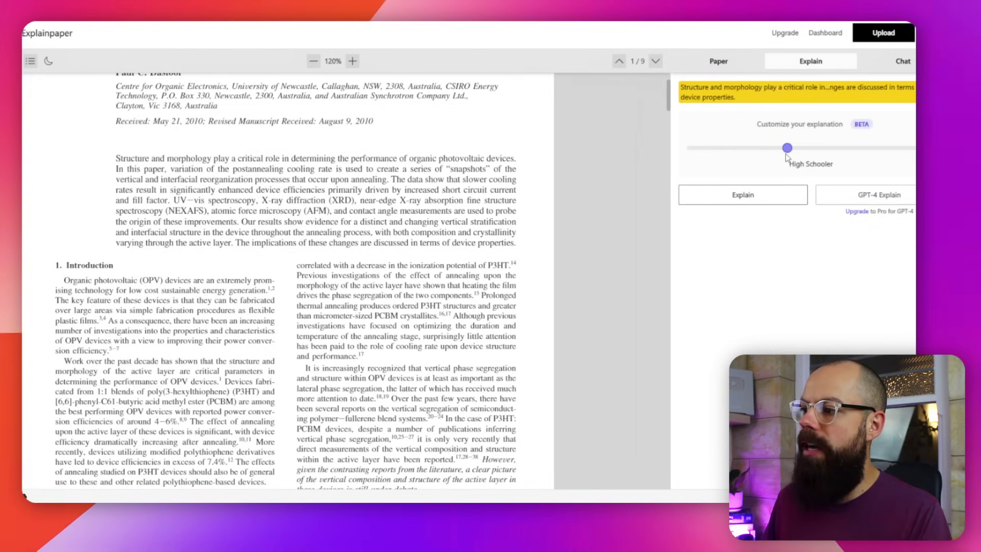
Request the High Schooler explanation of the abstract and read through the answer
click(745, 195)
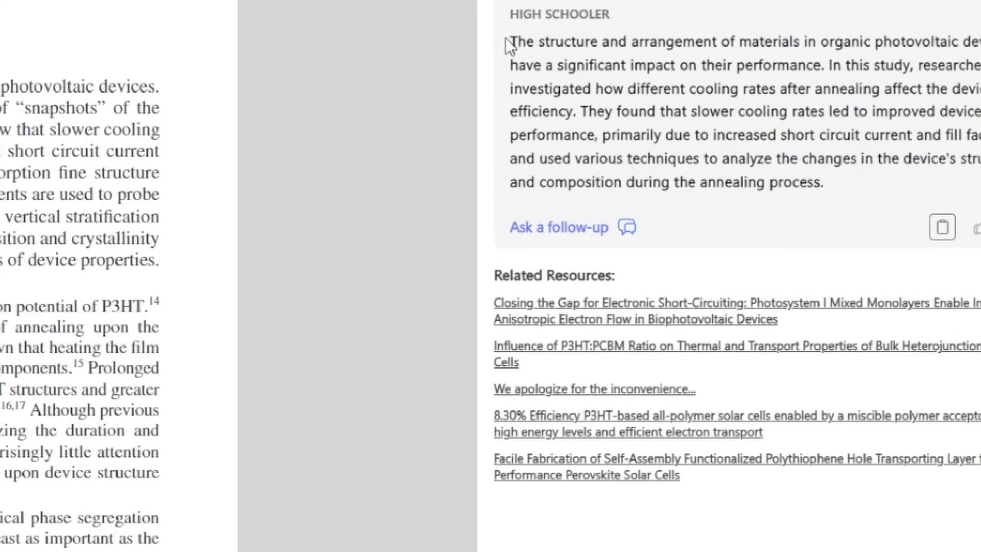
drag(630, 43, 771, 88)
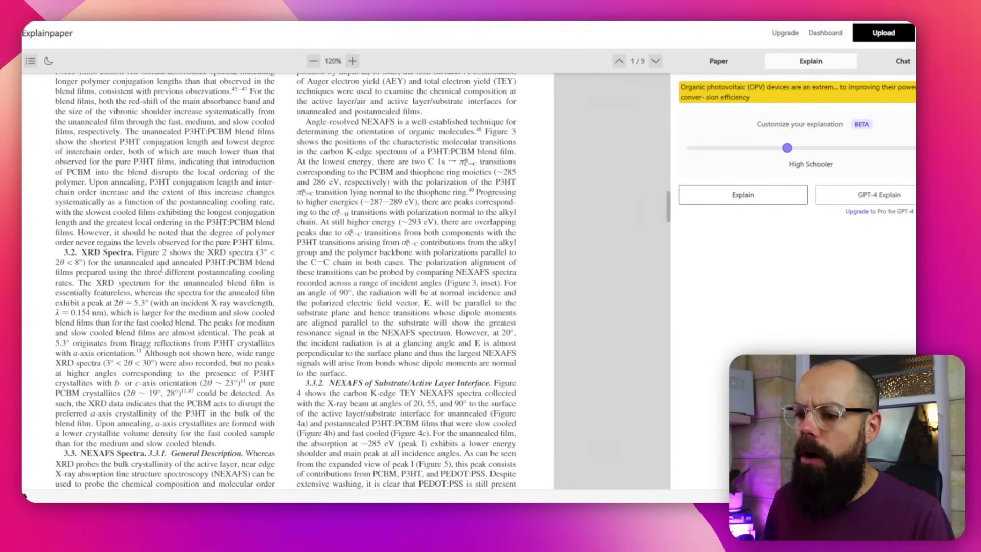
Highlight the 'In terms of P3HT alignment' paragraph and get its Middle Schooler explanation
mouse_move(306, 200)
mouse_down()
mouse_move(517, 231)
mouse_move(307, 199)
mouse_up()
click(352, 209)
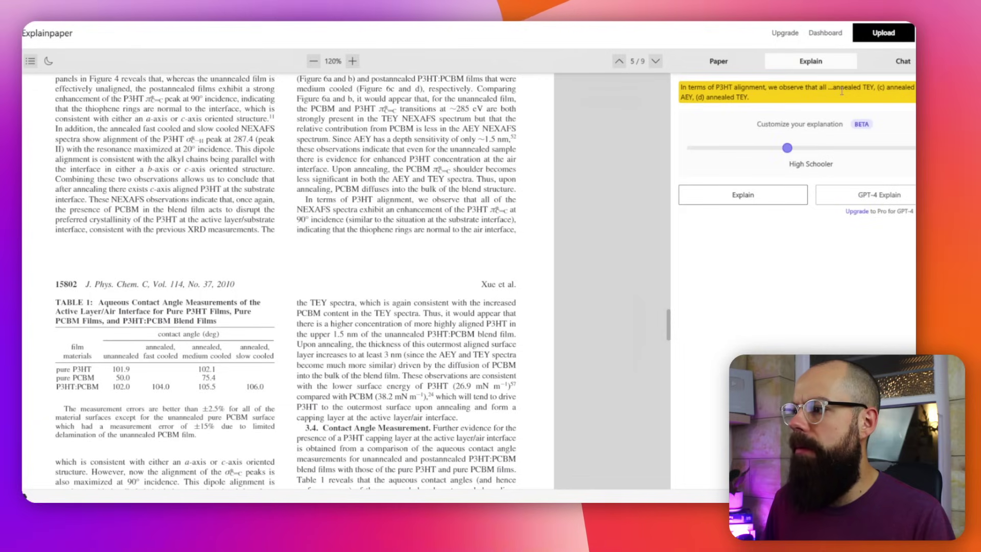
drag(787, 149, 759, 160)
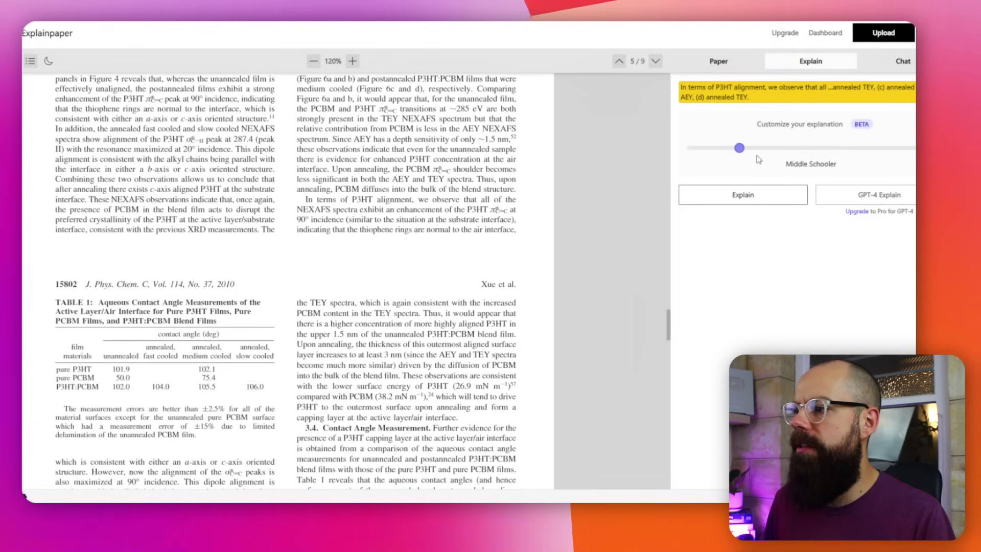
click(754, 195)
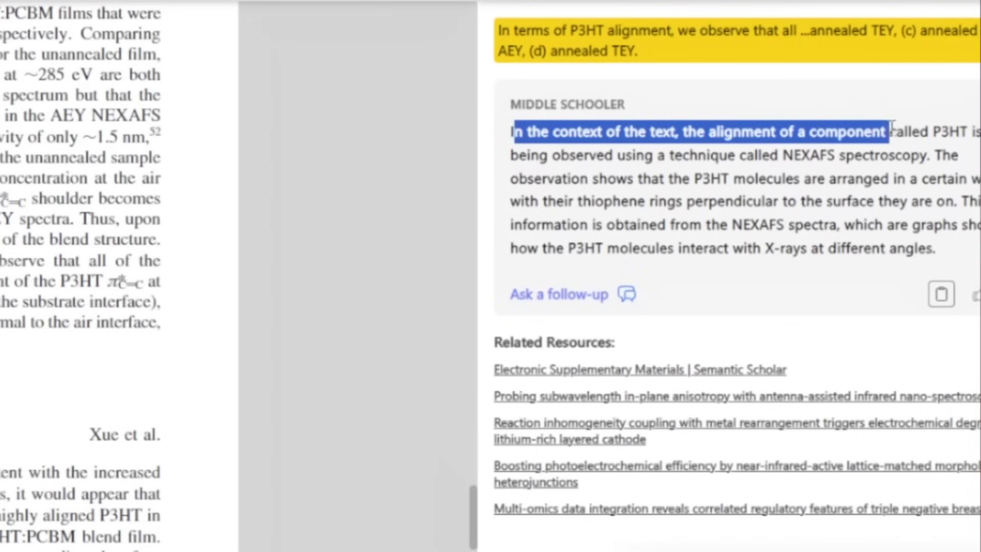
drag(562, 159, 589, 157)
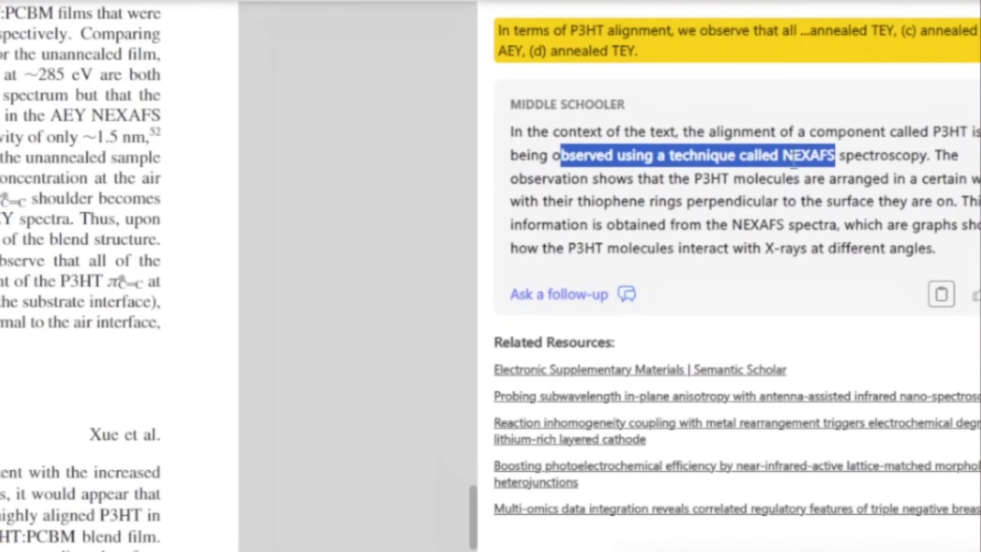
click(578, 183)
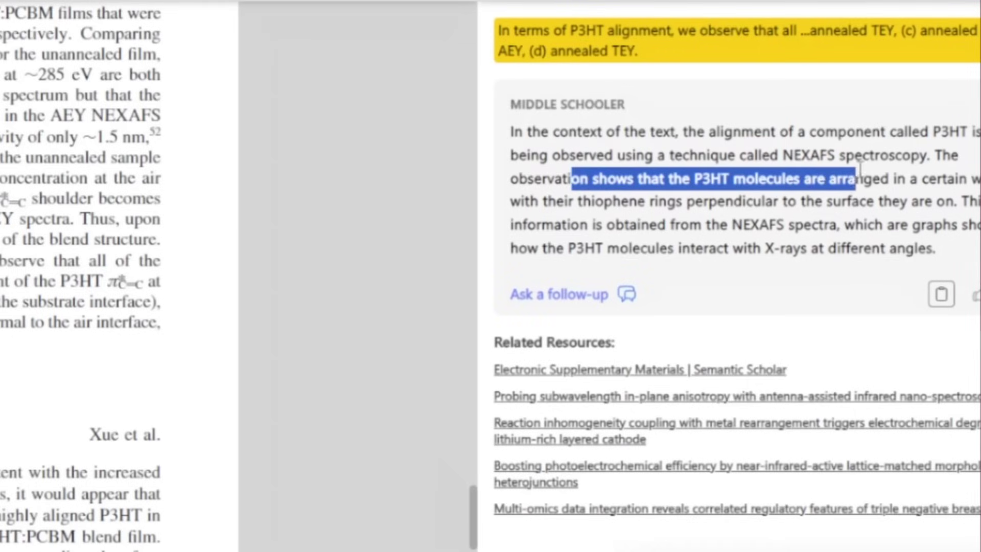
drag(568, 200, 584, 195)
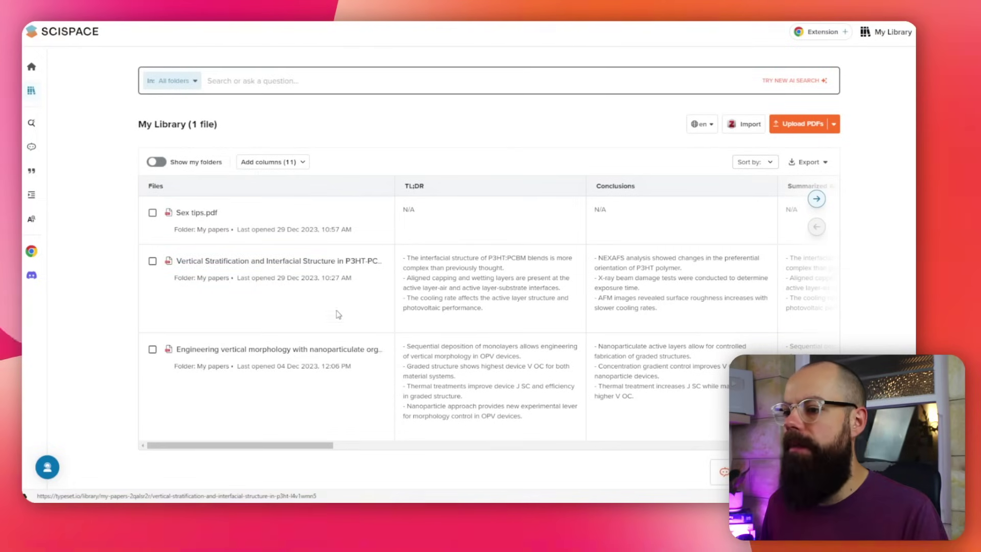
Browse the library's TL;DR and Methods Used columns, then open a question chat on the vertical stratification paper
mouse_move(296, 448)
mouse_down()
mouse_move(402, 449)
mouse_move(296, 448)
mouse_up()
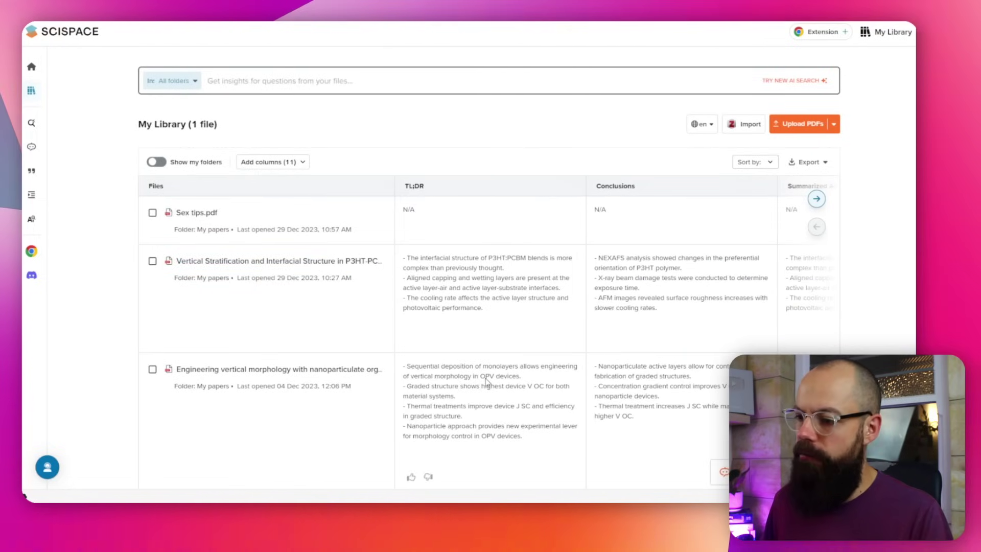
scroll(440, 354, down, 2)
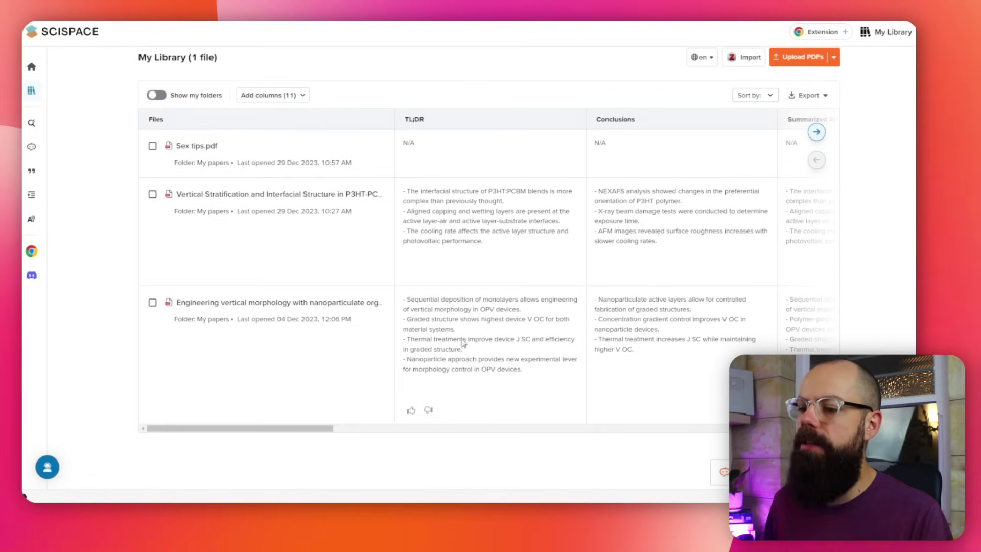
drag(324, 432, 570, 427)
drag(431, 194, 499, 234)
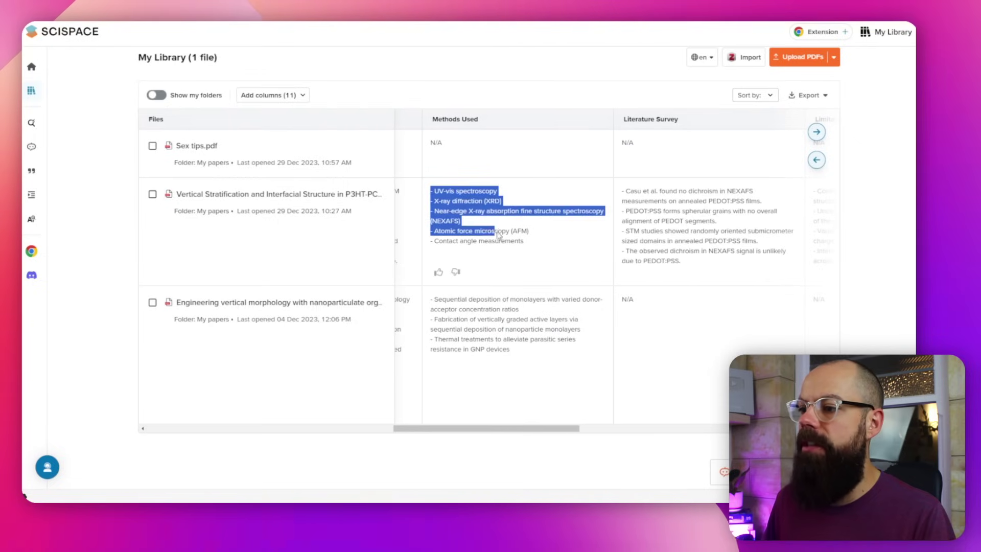
drag(520, 431, 286, 435)
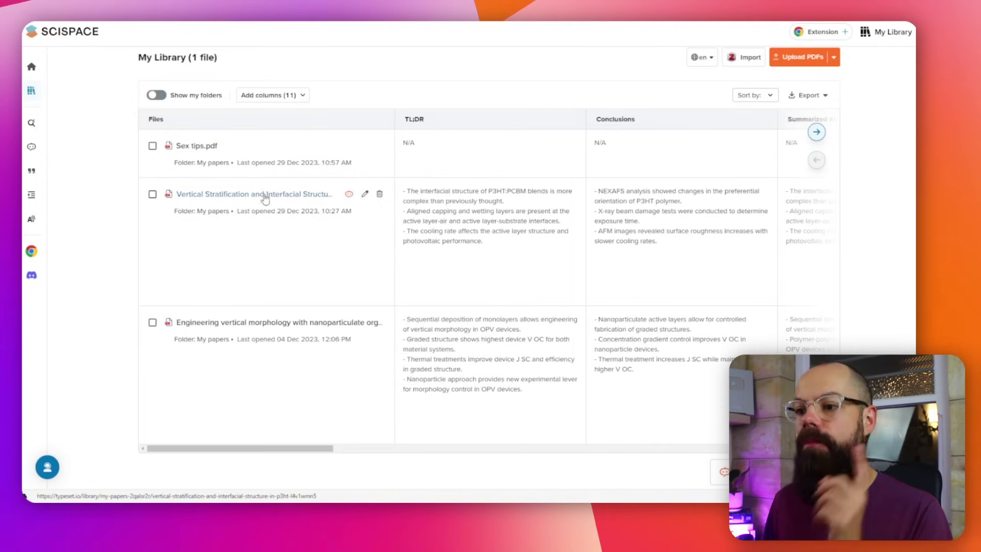
click(349, 194)
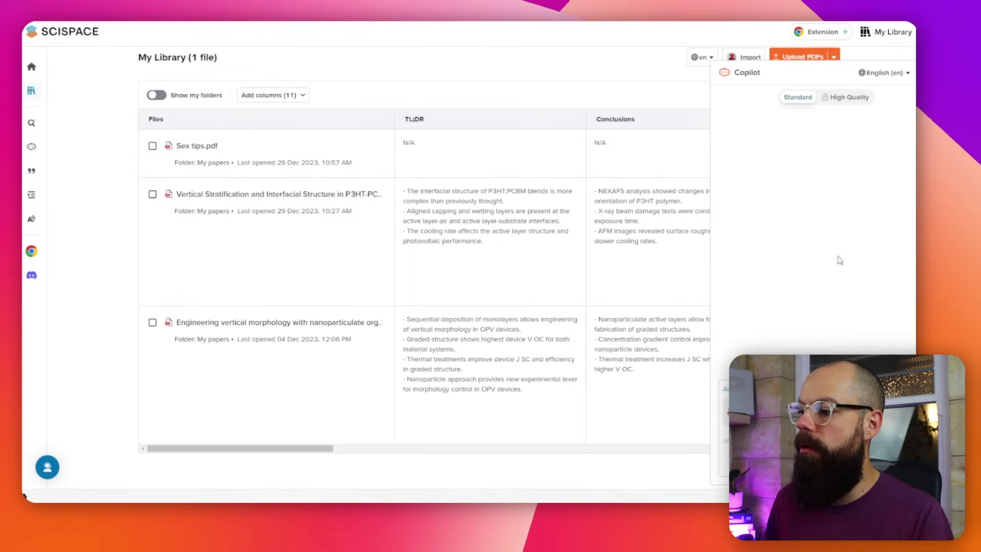
mouse_move(34, 63)
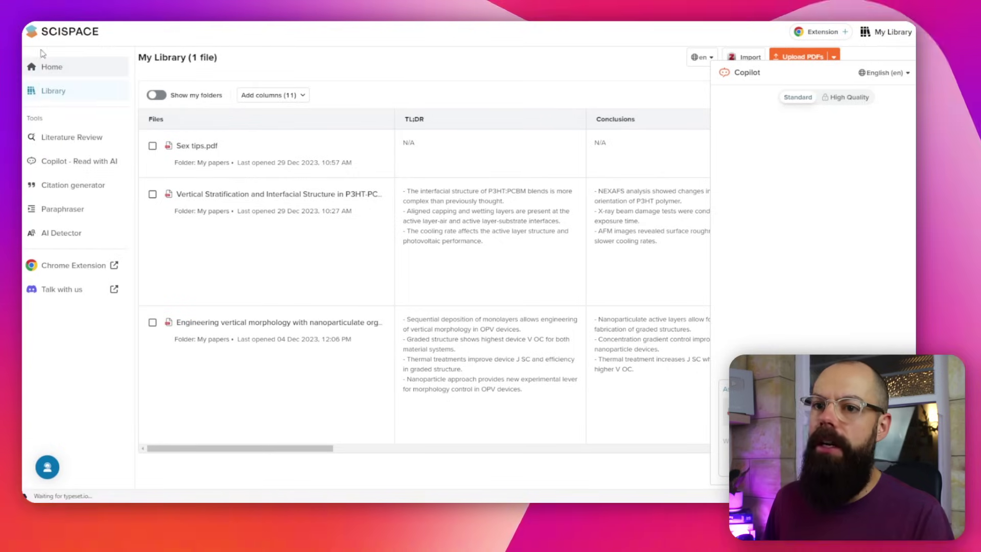
Open 'The Components of Great Sex' commentary in Explainpaper and highlight its abstract
click(500, 143)
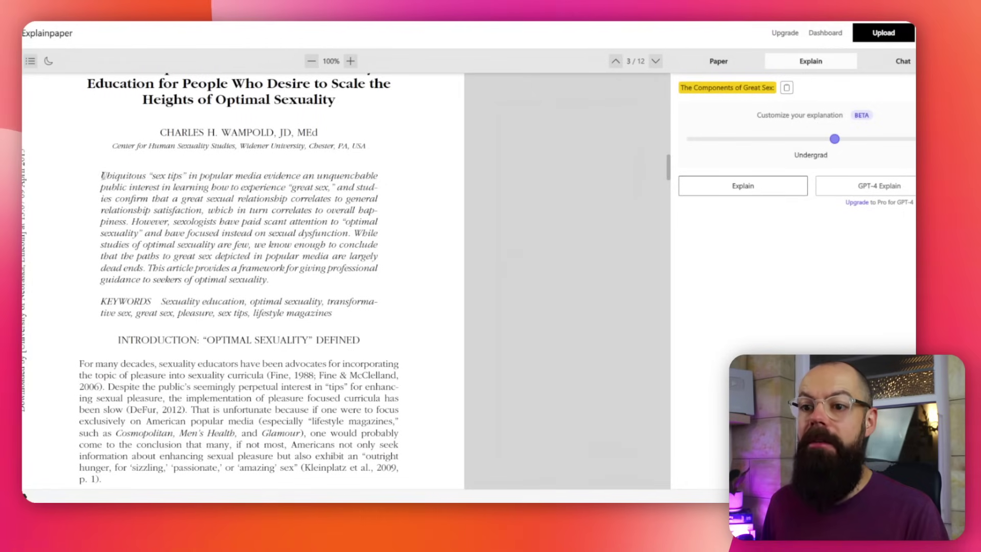
drag(101, 175, 270, 282)
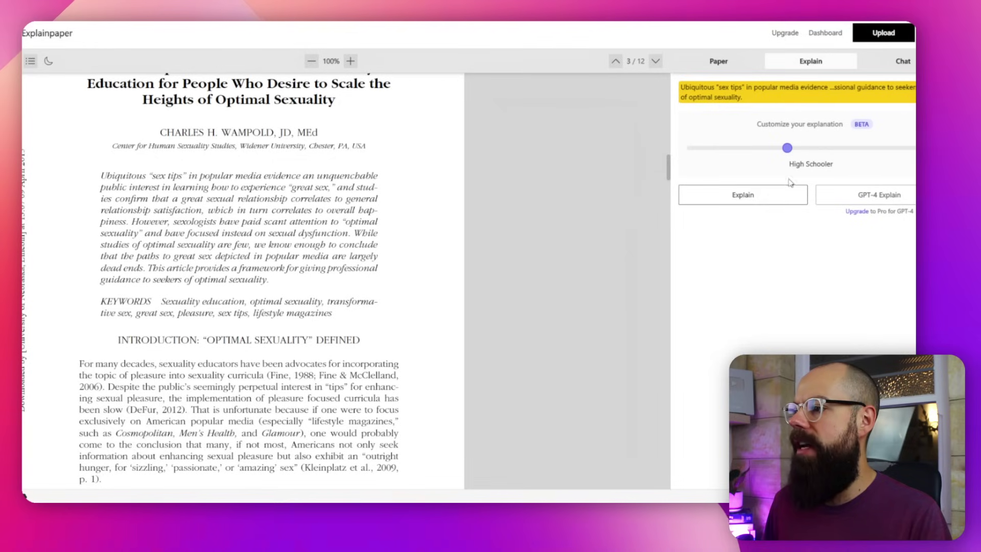
Explain the highlighted commentary abstract at High Schooler level, listing five related resources
click(749, 201)
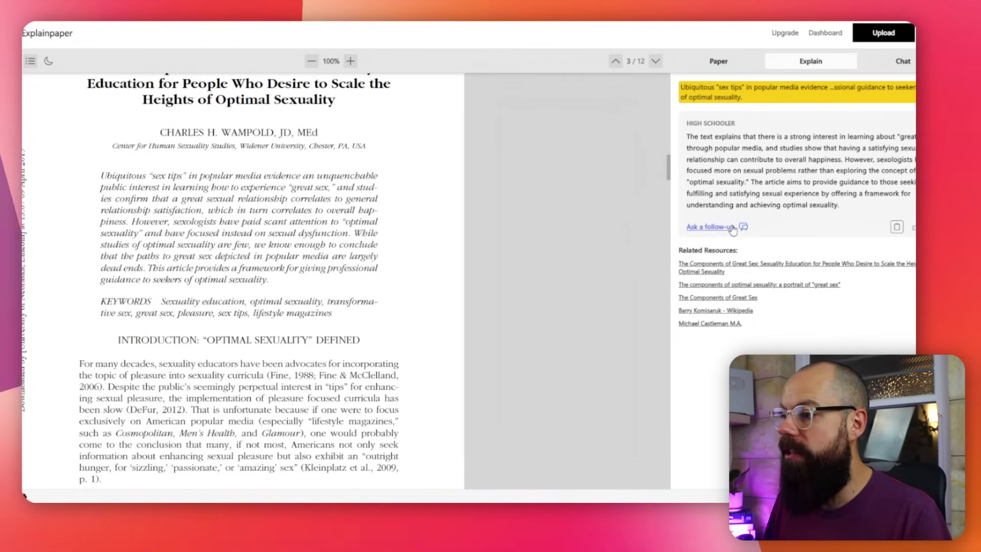
Start a follow-up question thread on the abstract's explanation
click(732, 228)
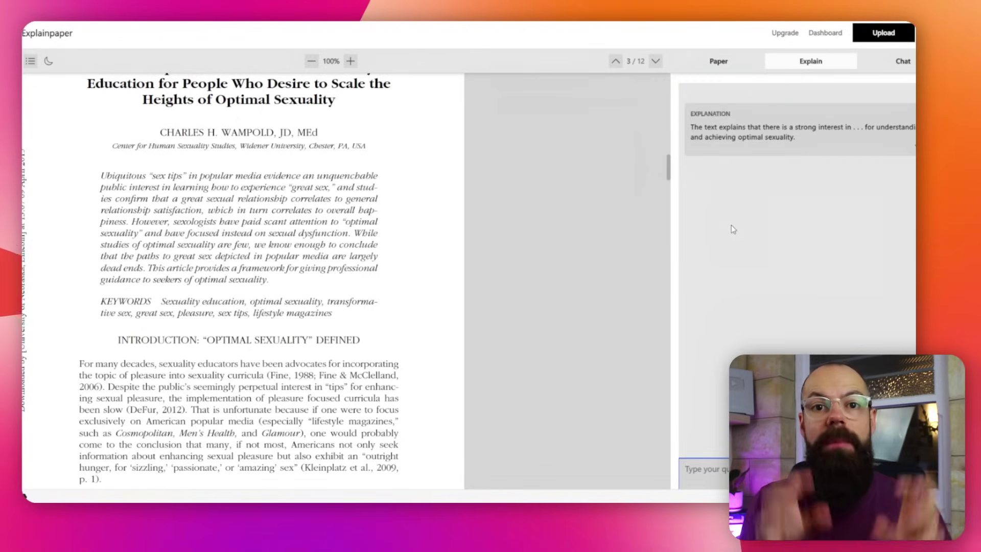